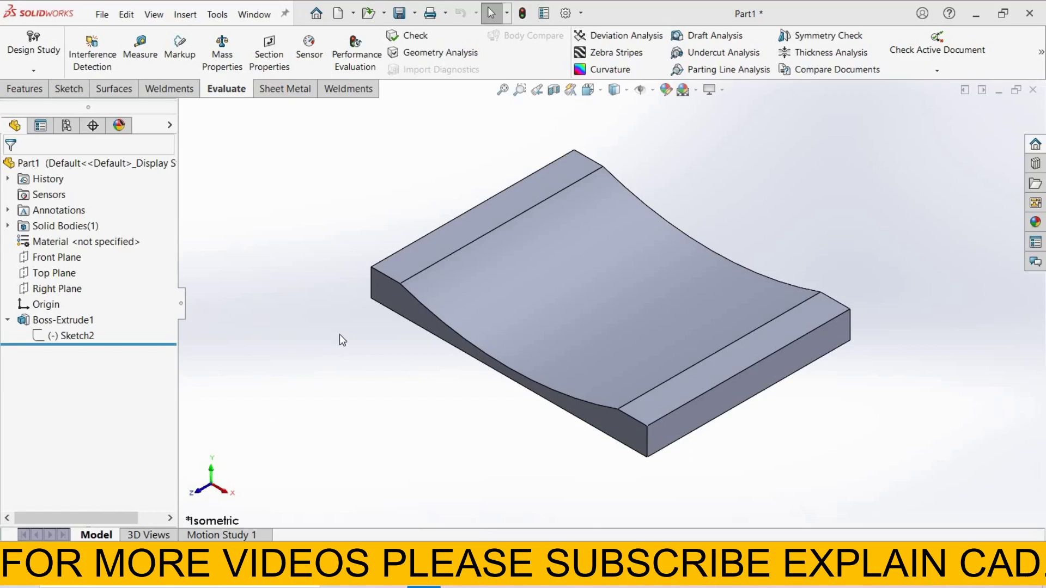
# Start a Thickness Analysis with a 3.00mm target, set to show thin regions
pyautogui.click(371, 280)
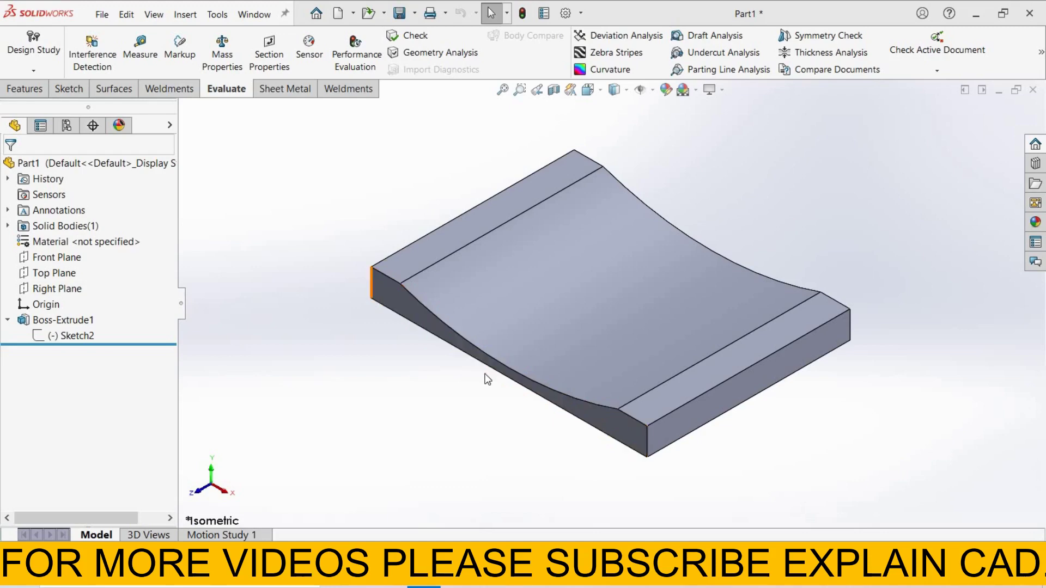
pyautogui.click(648, 437)
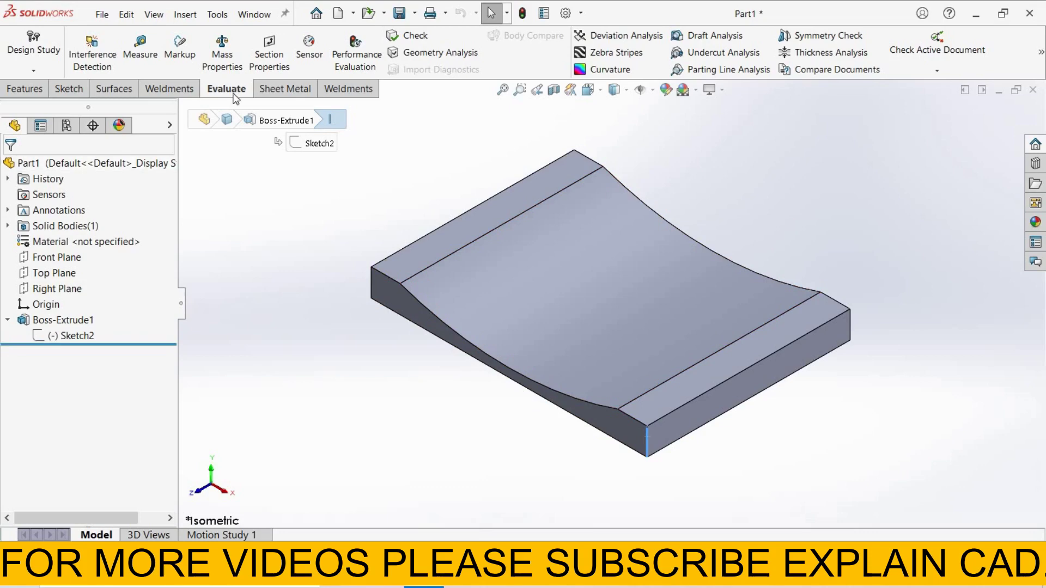
pyautogui.click(814, 55)
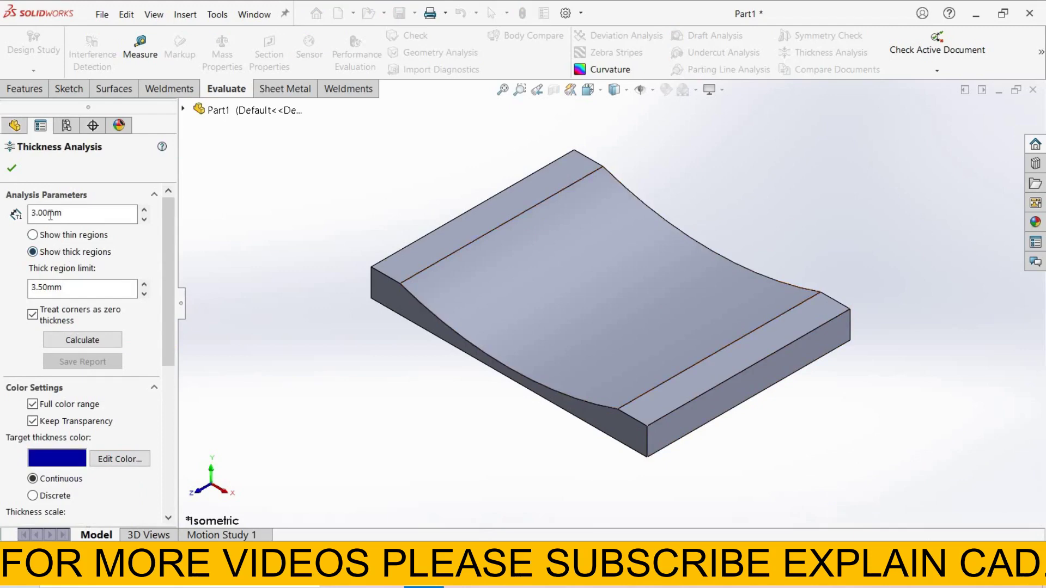
pyautogui.click(33, 235)
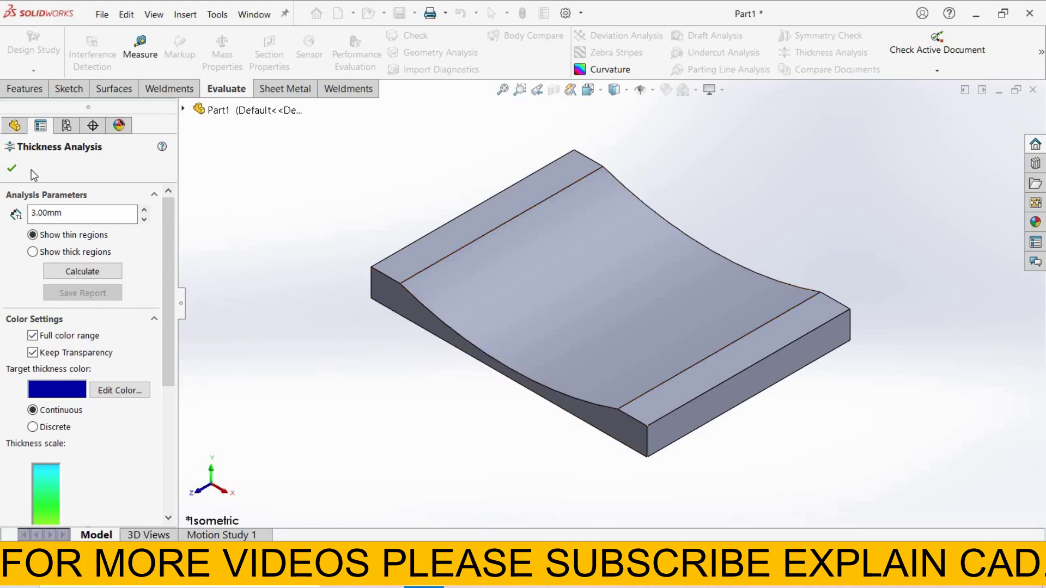
# Calculate the thin-region map and check its 3.0000mm to 1.5988mm thickness scale
pyautogui.click(71, 273)
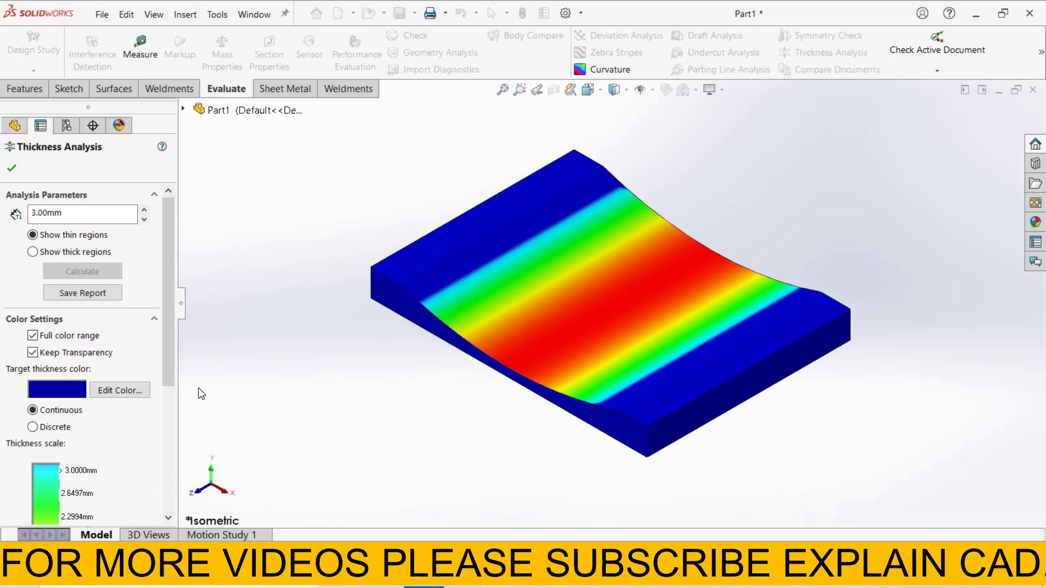
pyautogui.scroll(-3, 67, 384)
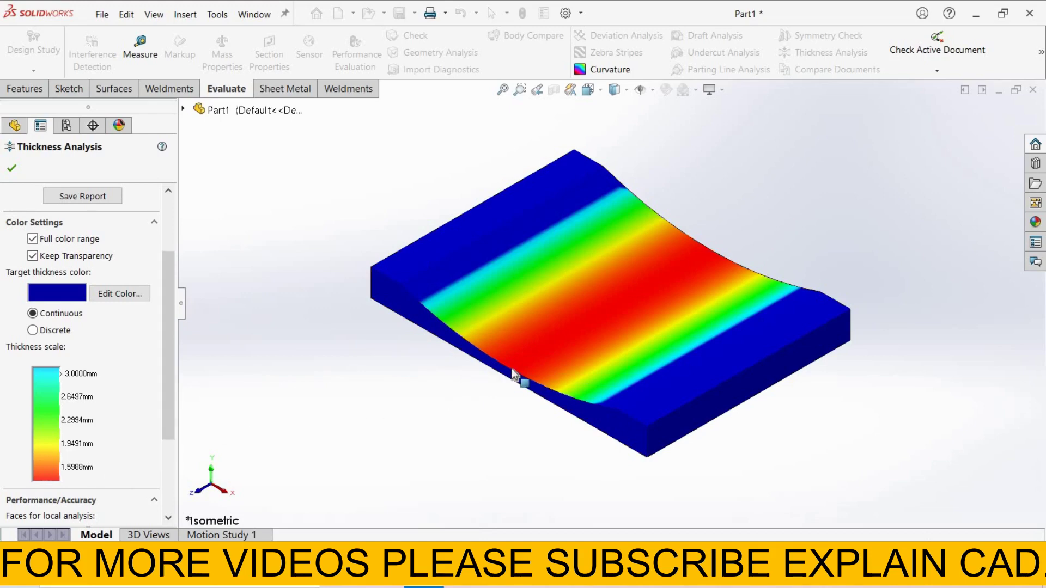
pyautogui.moveTo(514, 371)
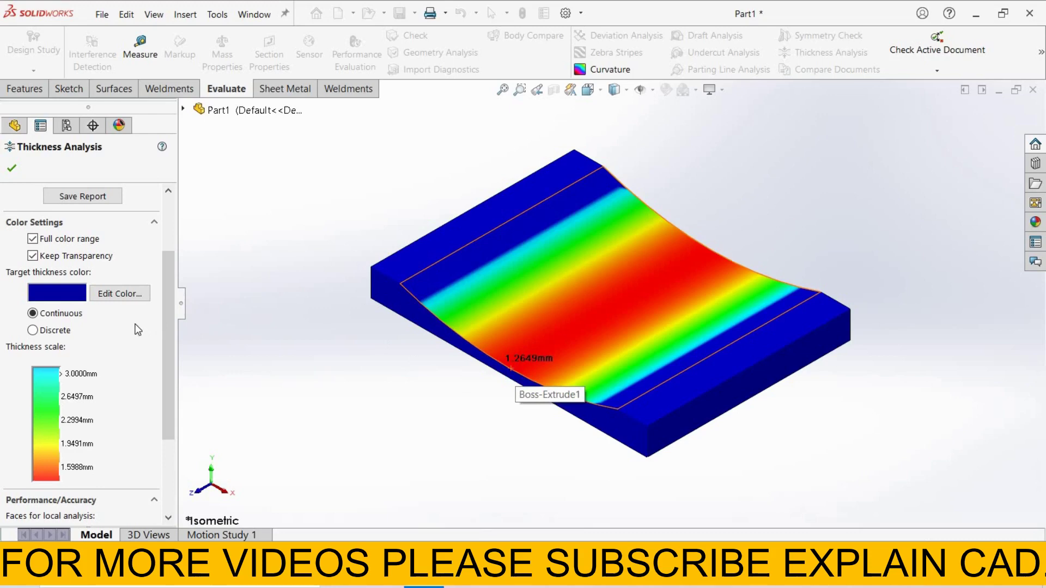
pyautogui.scroll(3, 168, 312)
# Change the target thickness colour to a brighter blue and recalculate the map
pyautogui.click(113, 388)
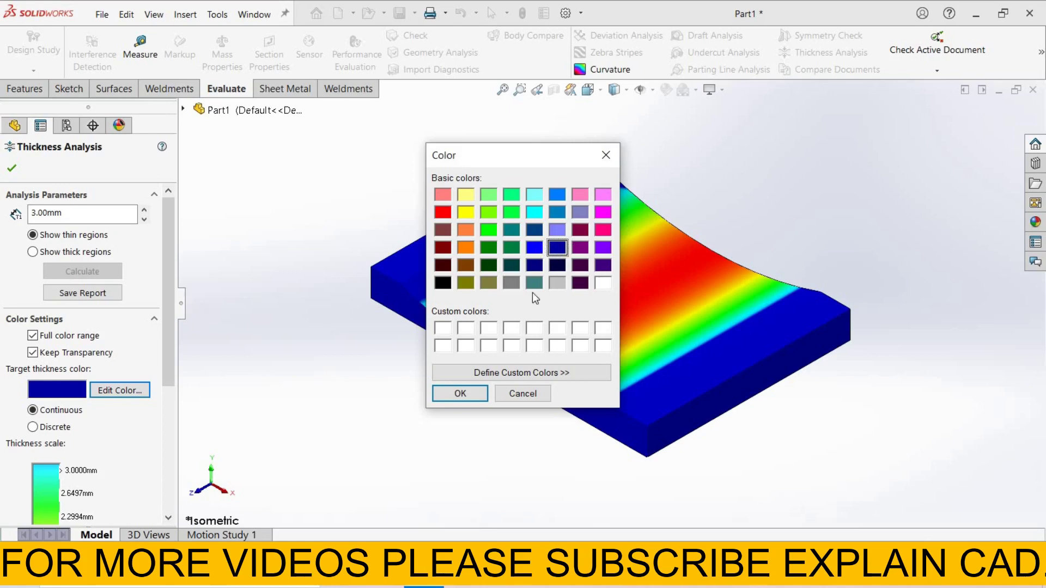
pyautogui.click(473, 388)
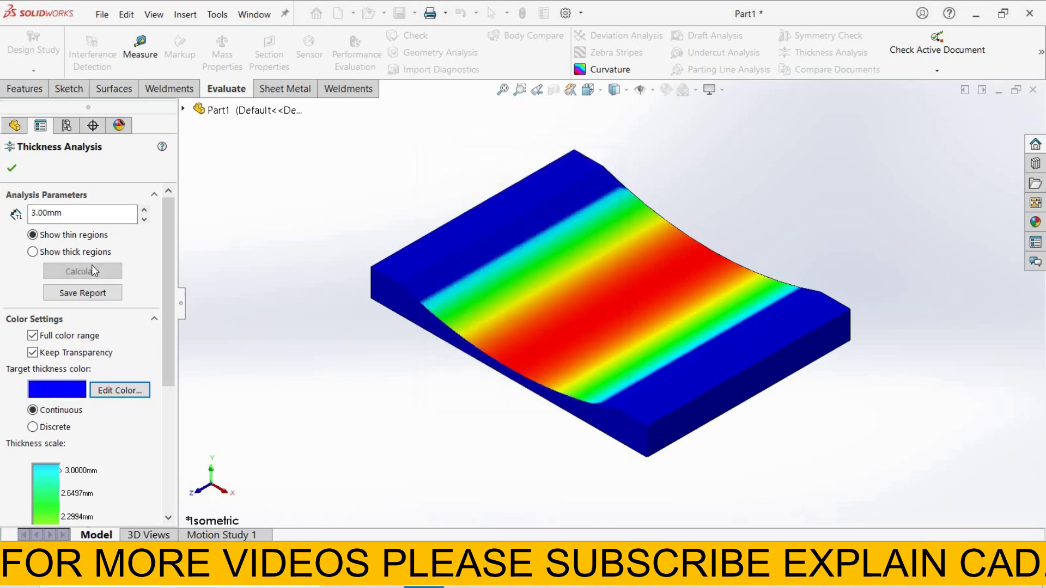
pyautogui.click(91, 268)
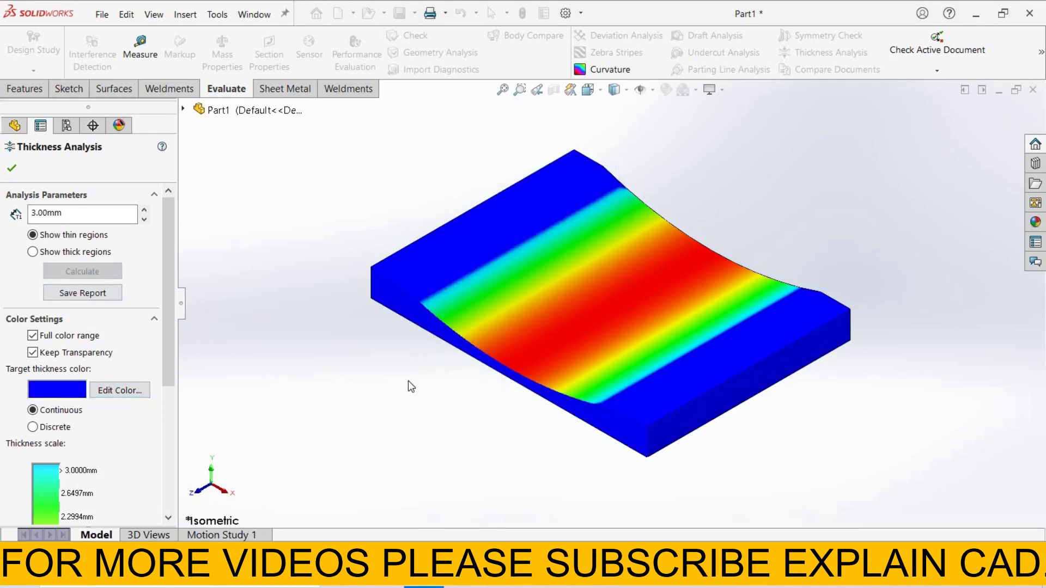
# Set the report to save eDrawings results in a folder named pkk on G:\
pyautogui.click(106, 294)
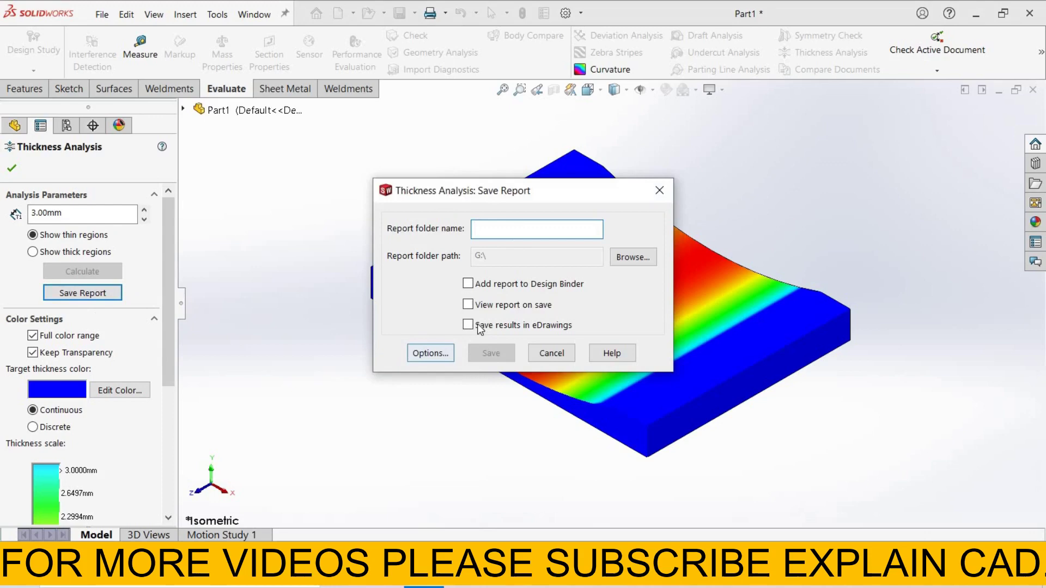
pyautogui.click(516, 326)
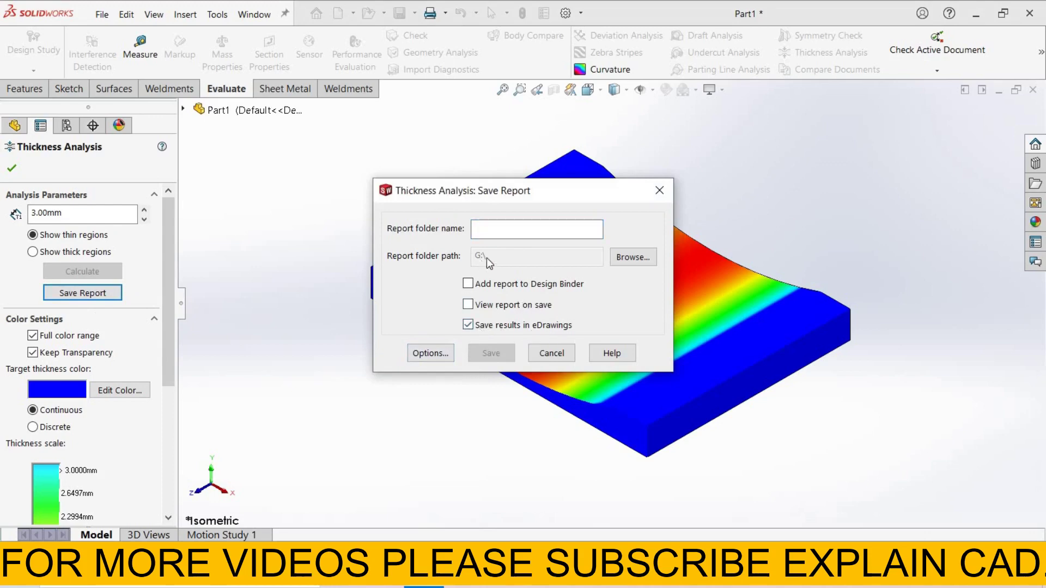
pyautogui.click(502, 229)
pyautogui.write('pkk')
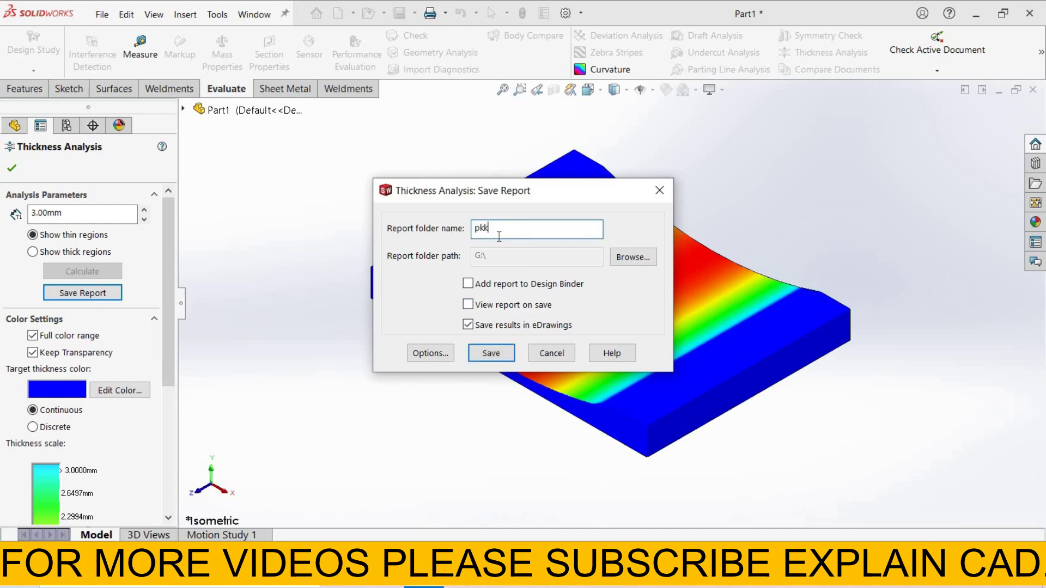
pyautogui.click(633, 257)
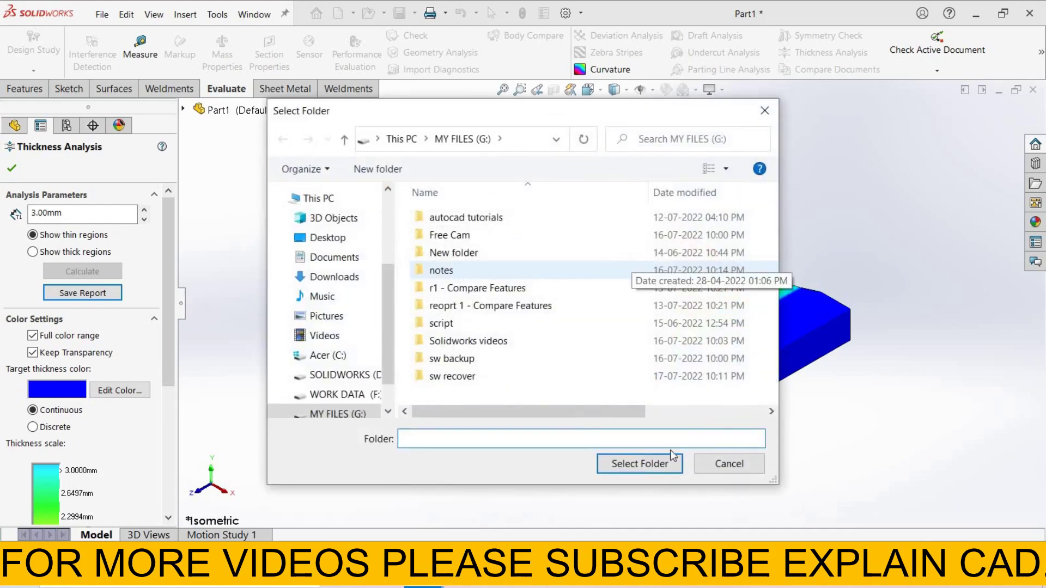
pyautogui.press('Return')
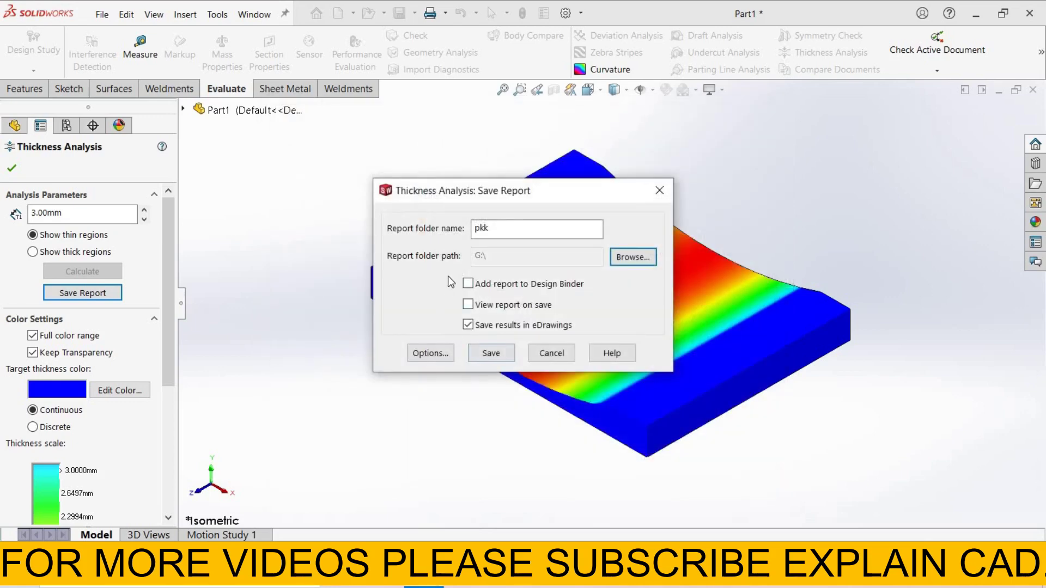
# Add the Front view to the report's views, then close the report dialog
pyautogui.click(441, 357)
pyautogui.click(436, 287)
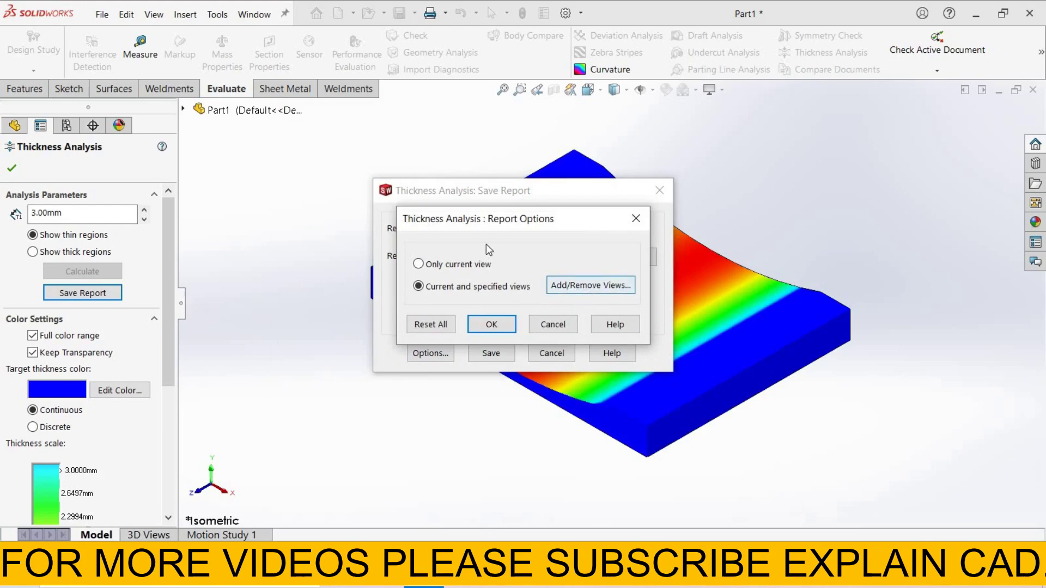
pyautogui.click(590, 285)
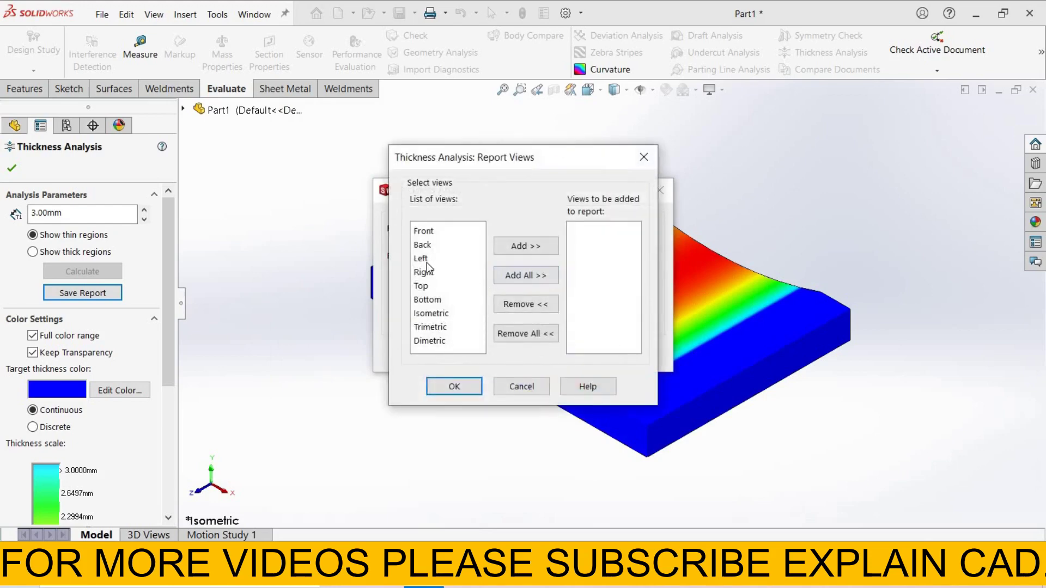
pyautogui.click(428, 230)
pyautogui.click(522, 246)
pyautogui.click(474, 388)
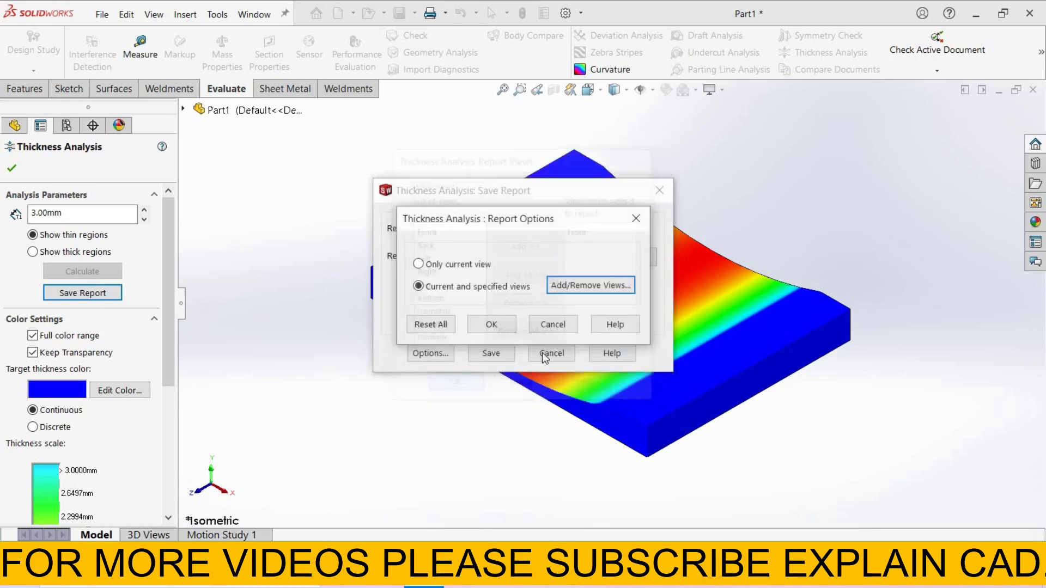
pyautogui.click(491, 324)
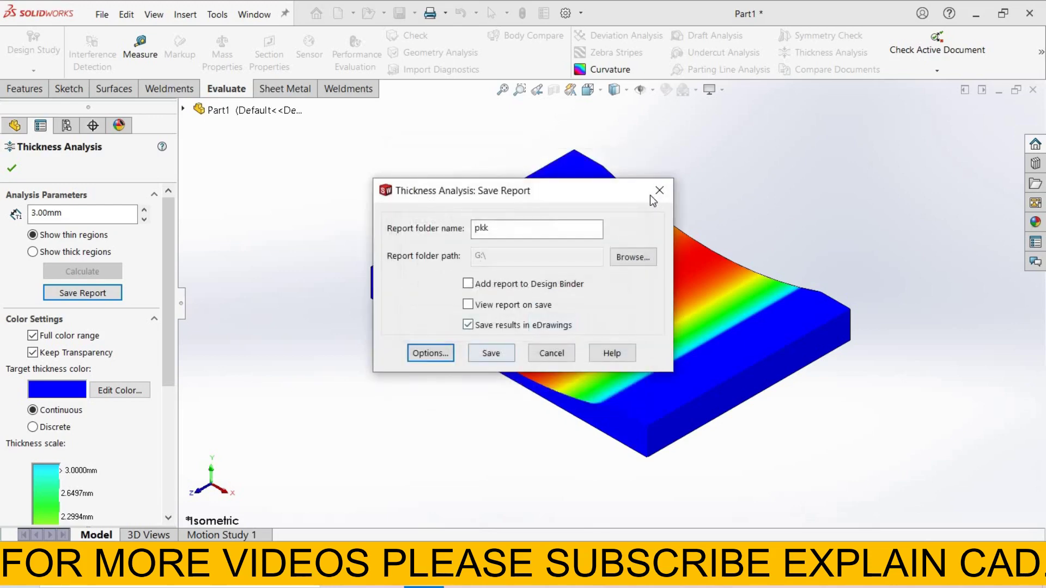
pyautogui.click(650, 195)
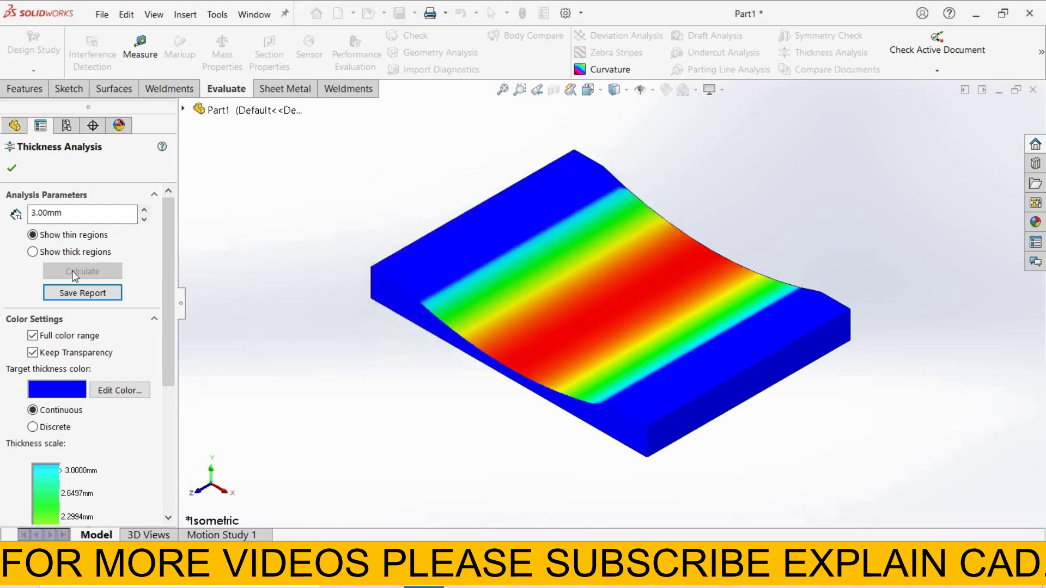
# Switch the analysis to thick regions with a 3.2mm thick region limit
pyautogui.click(42, 251)
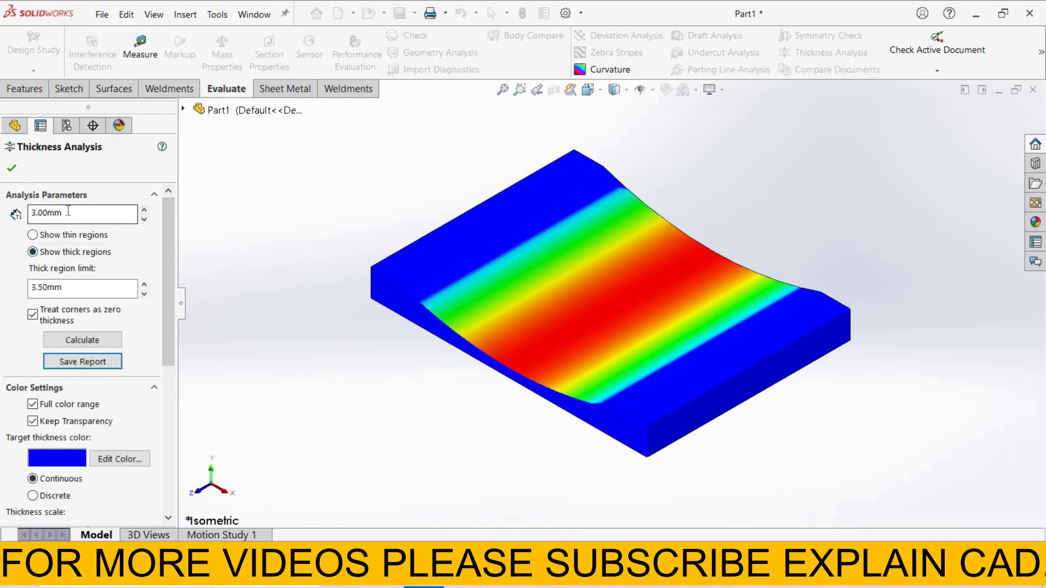
pyautogui.click(60, 282)
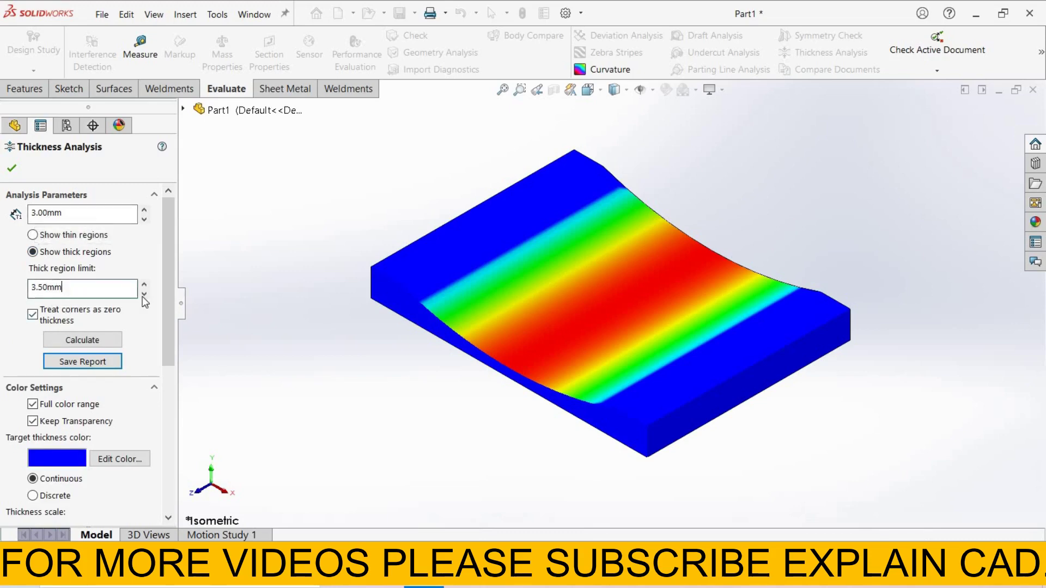
pyautogui.hotkey('ctrl', 'a')
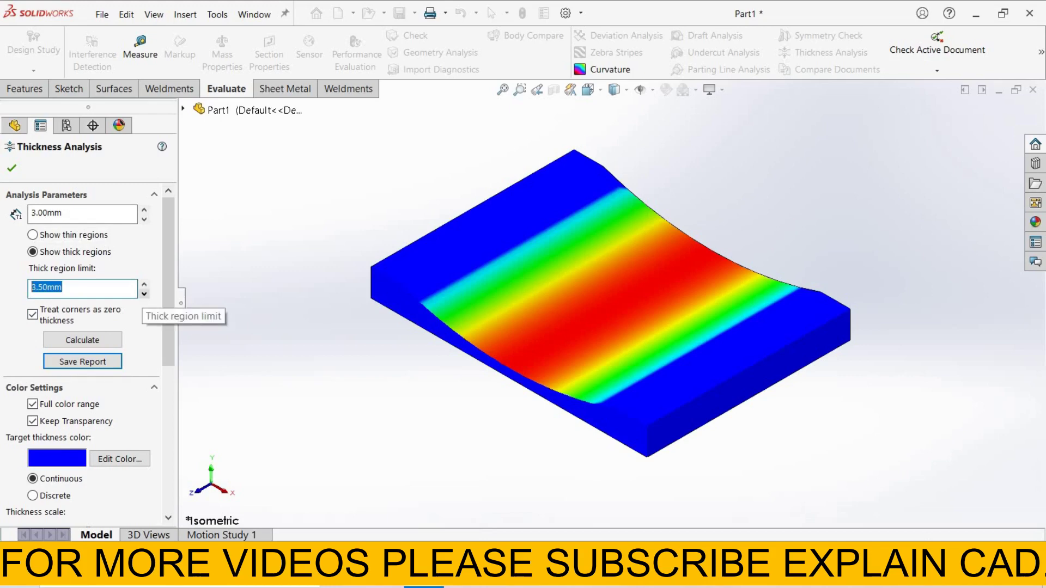
pyautogui.write('3.2')
# Calculate the thick-region map and check its 3.0000mm to 3.1600mm scale
pyautogui.click(91, 341)
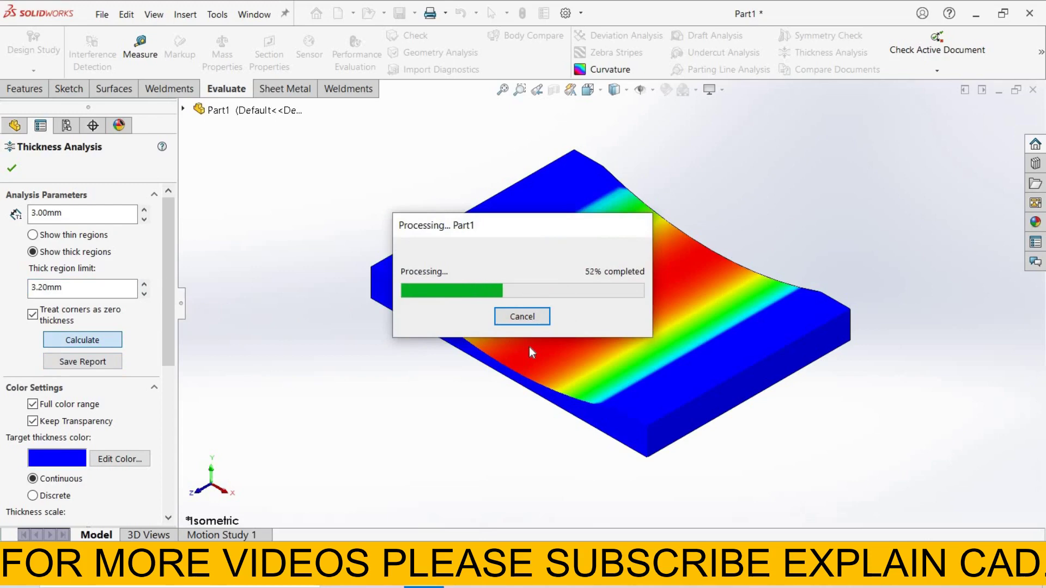
pyautogui.scroll(-3, 70, 498)
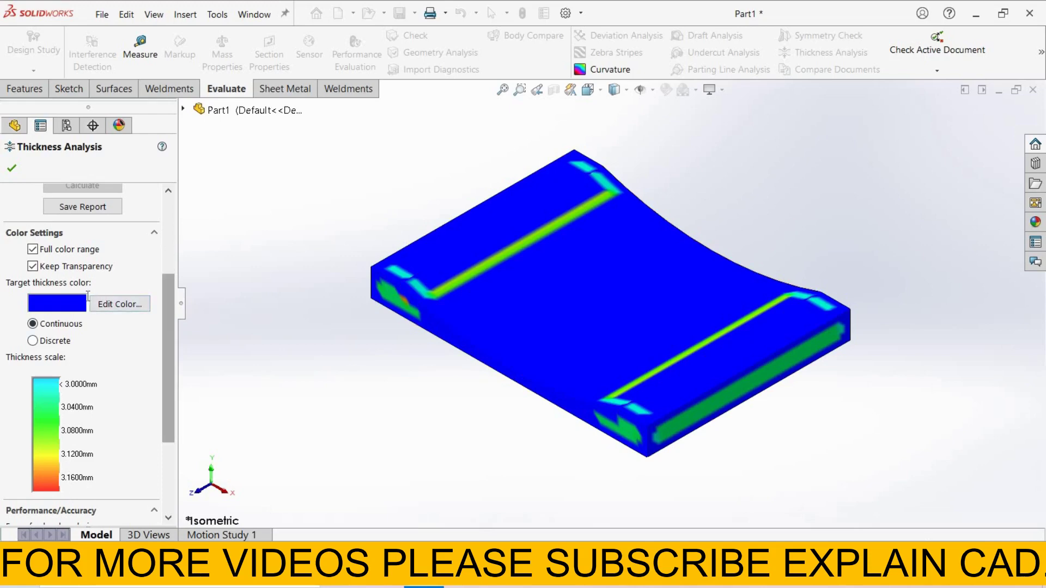
pyautogui.scroll(3, 166, 250)
# Raise the thick region limit to 3.9mm and recalculate the map, scaled 3.0000–3.7200mm
pyautogui.press('Tab')
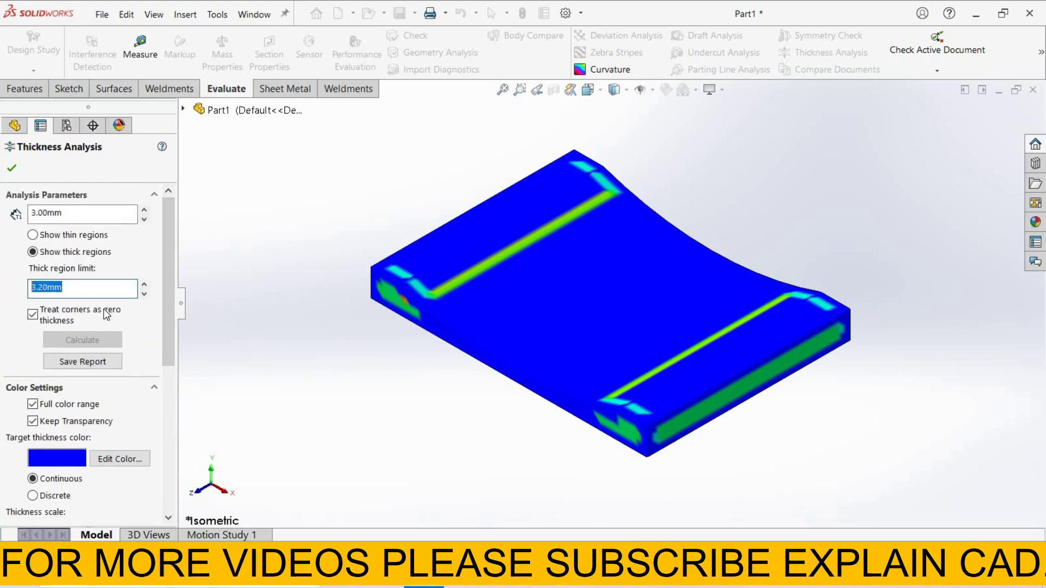
pyautogui.write('3.9')
pyautogui.click(90, 339)
pyautogui.click(91, 337)
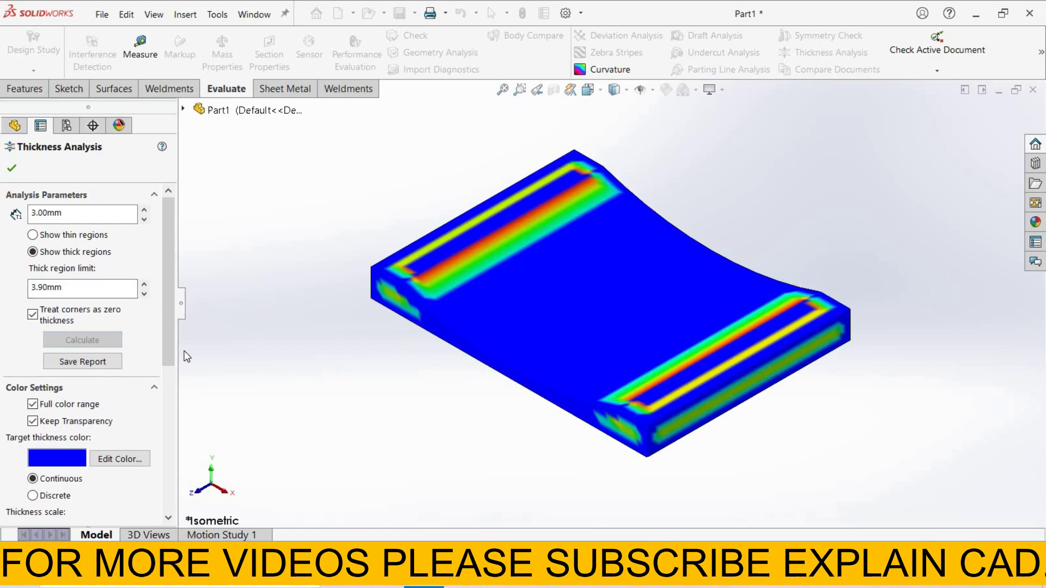
pyautogui.scroll(-4, 75, 351)
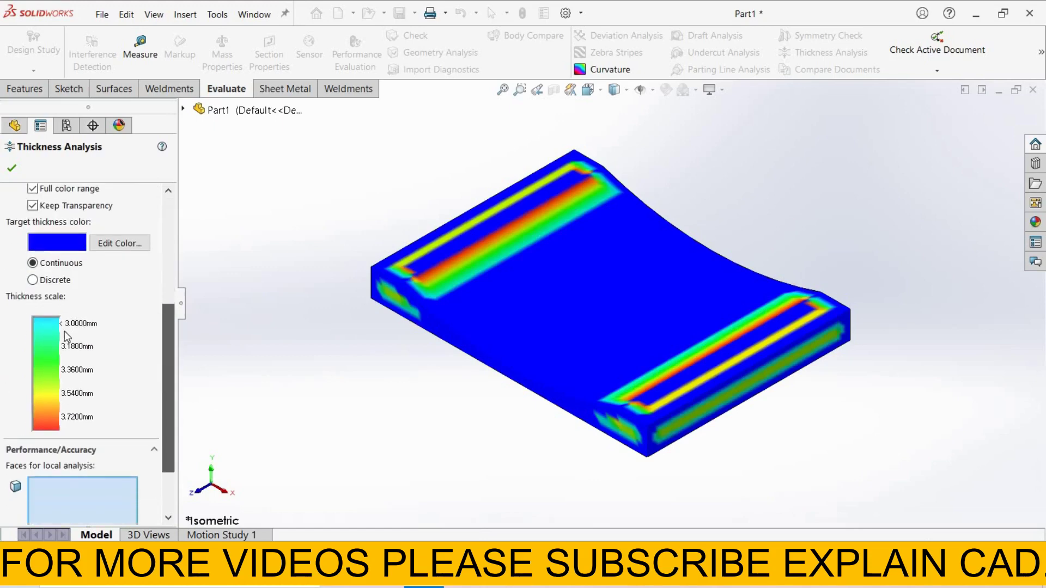